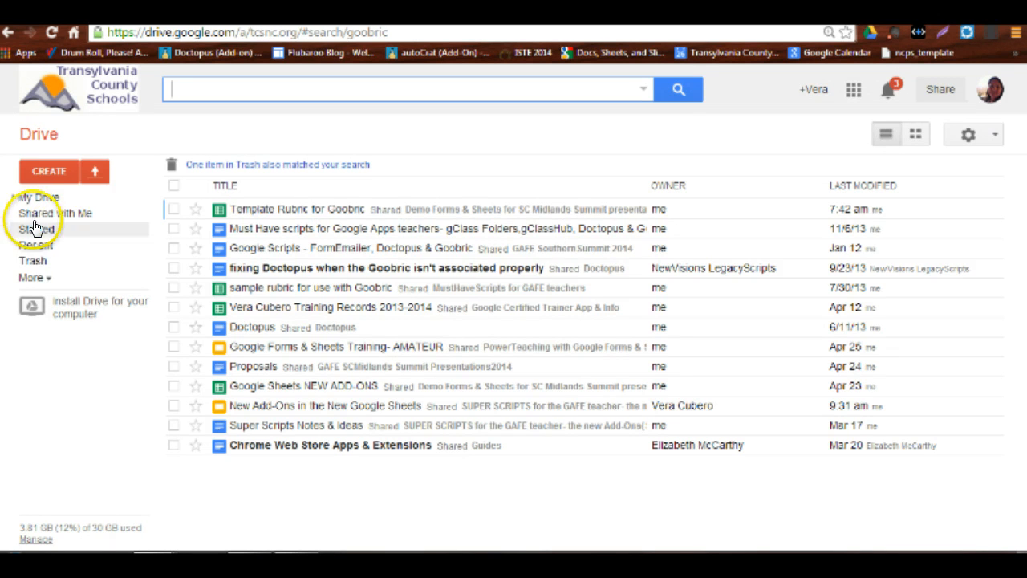
Open the Block 1 folder in My Drive and look through its Block 1 - Students and Teacher - Block 1 subfolders
{"action": "left_click", "coordinate": [32, 197]}
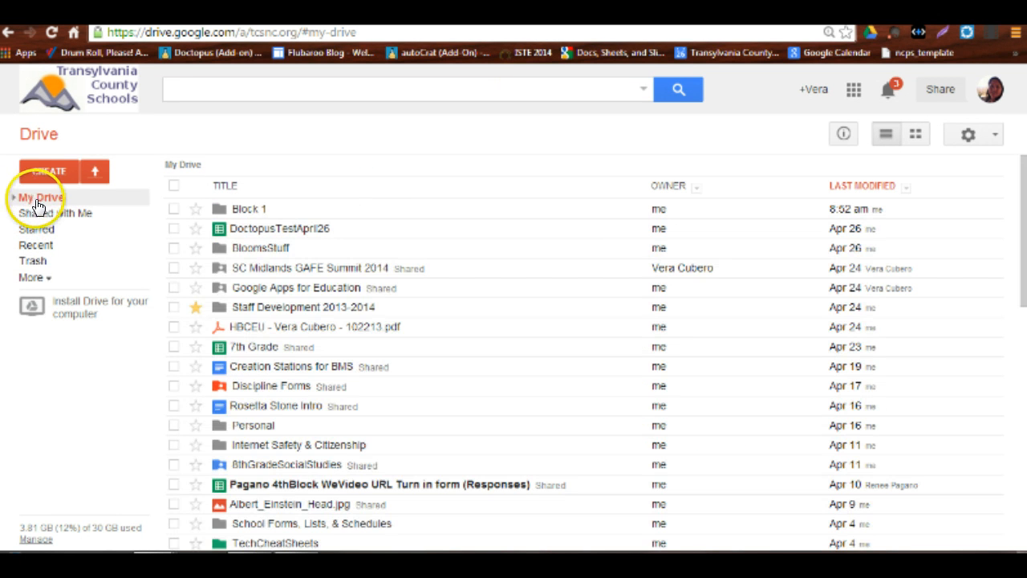
{"action": "left_click", "coordinate": [239, 210]}
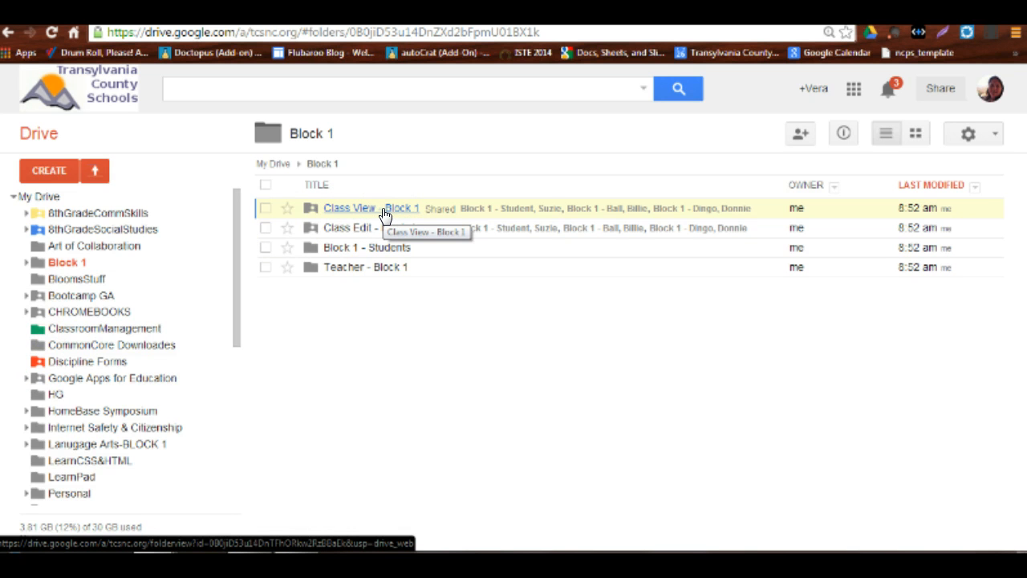
{"action": "left_click", "coordinate": [346, 252]}
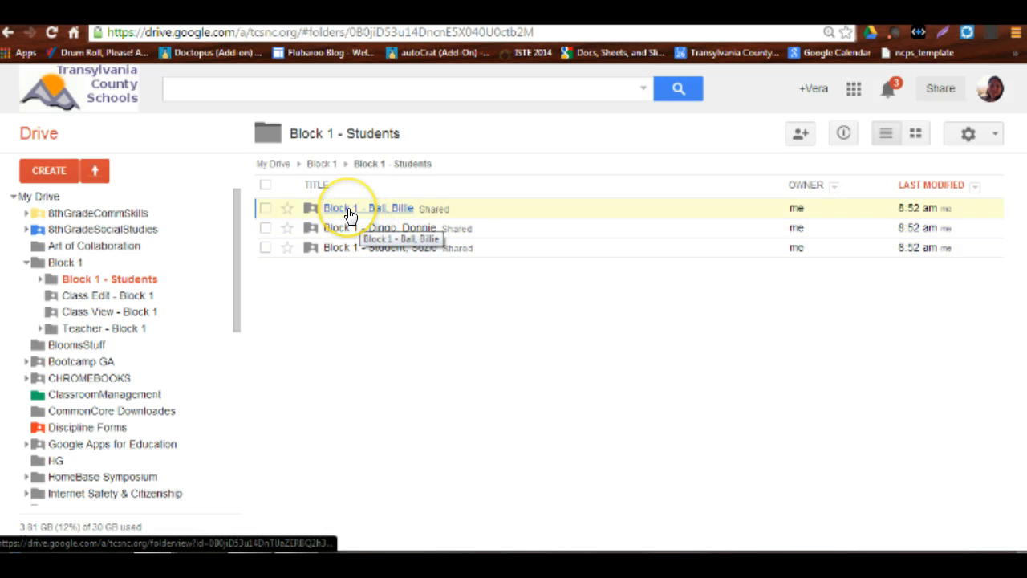
{"action": "left_click", "coordinate": [346, 211]}
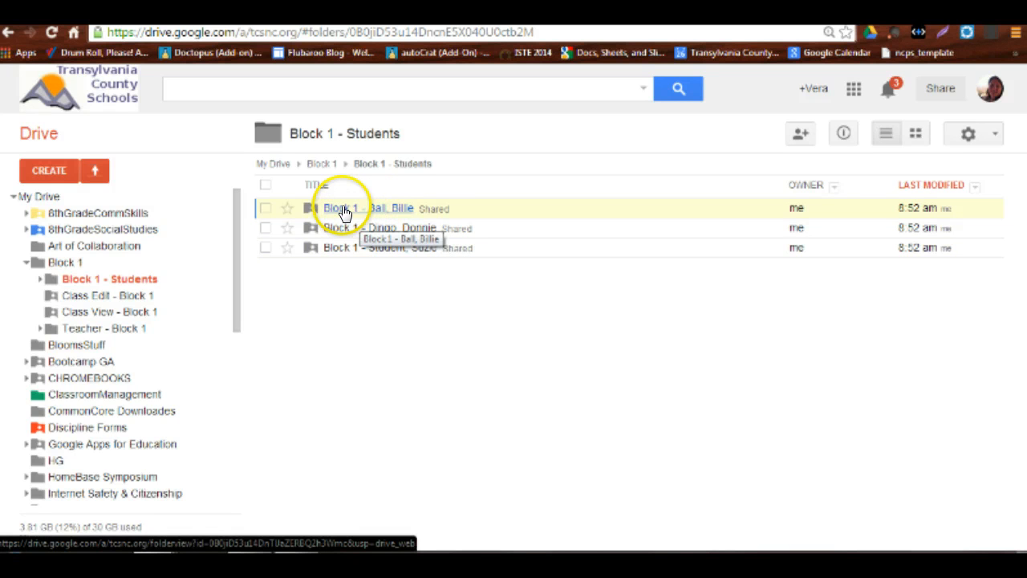
{"action": "left_click", "coordinate": [413, 215]}
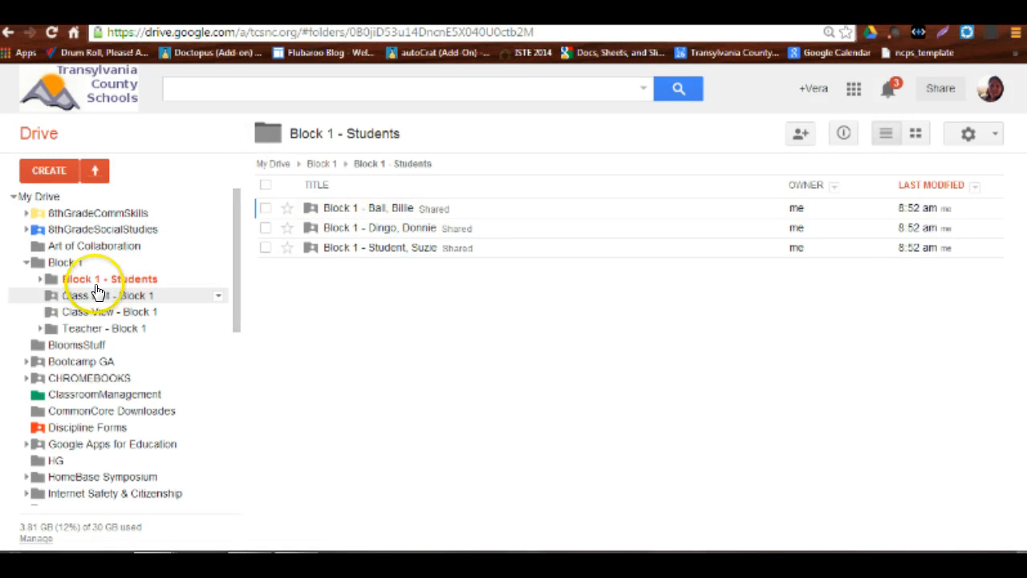
{"action": "left_click", "coordinate": [86, 330]}
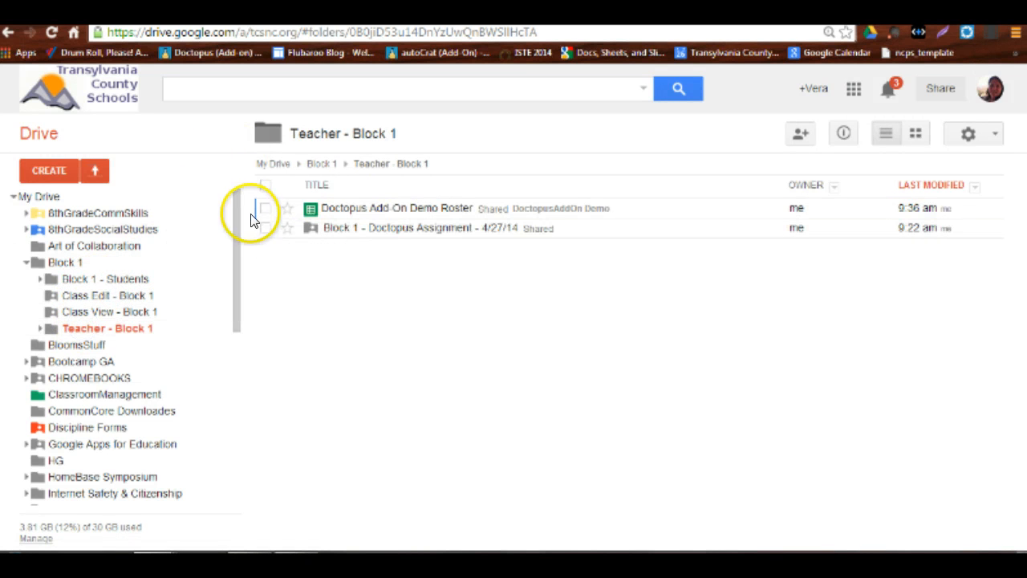
{"action": "left_click", "coordinate": [395, 232]}
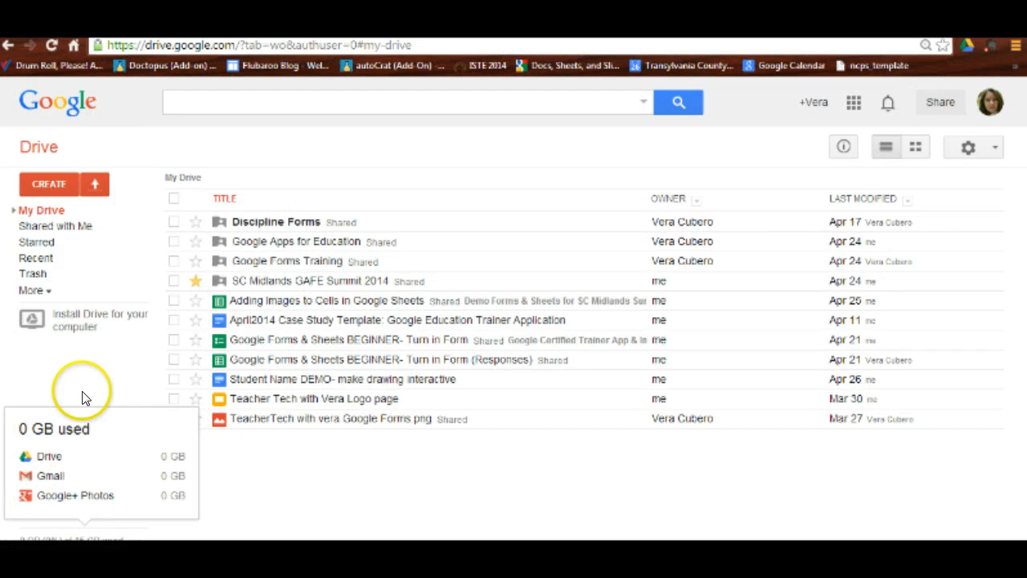
Add the shared student Block 1 folder and Class View - Block 1 to the student's My Drive, and open the student folder
{"action": "left_click", "coordinate": [44, 215]}
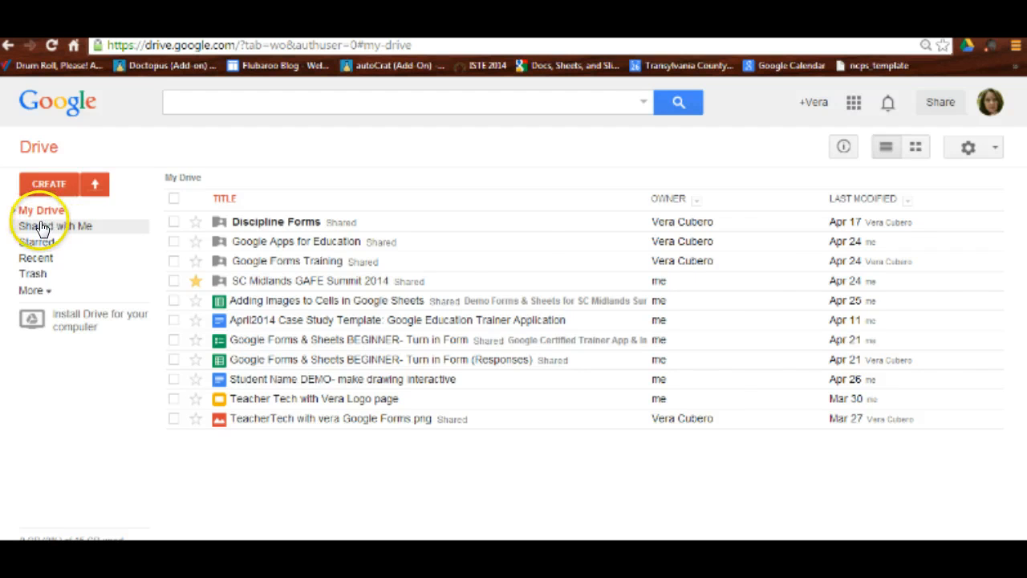
{"action": "left_click", "coordinate": [34, 226]}
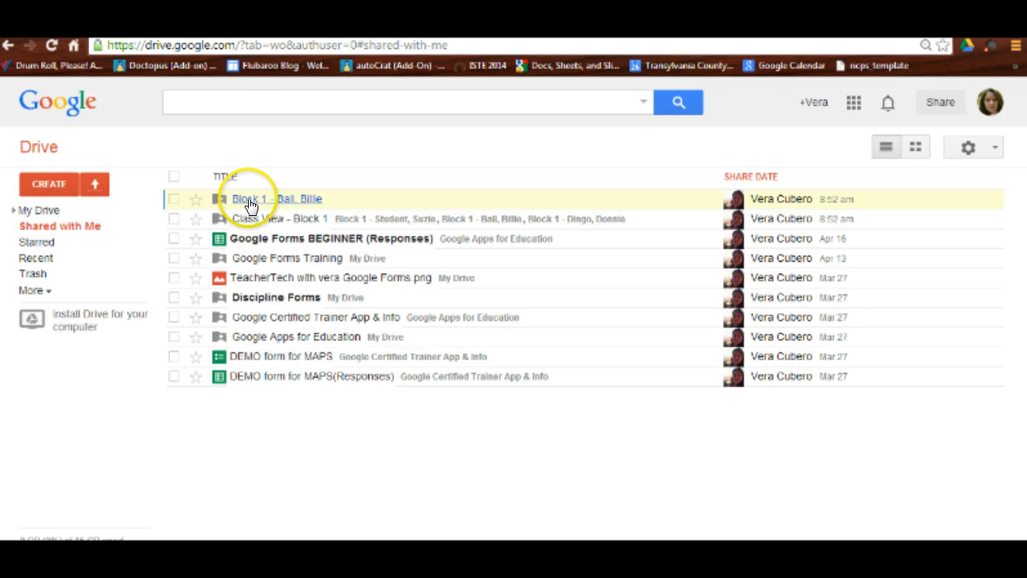
{"action": "left_click", "coordinate": [175, 200]}
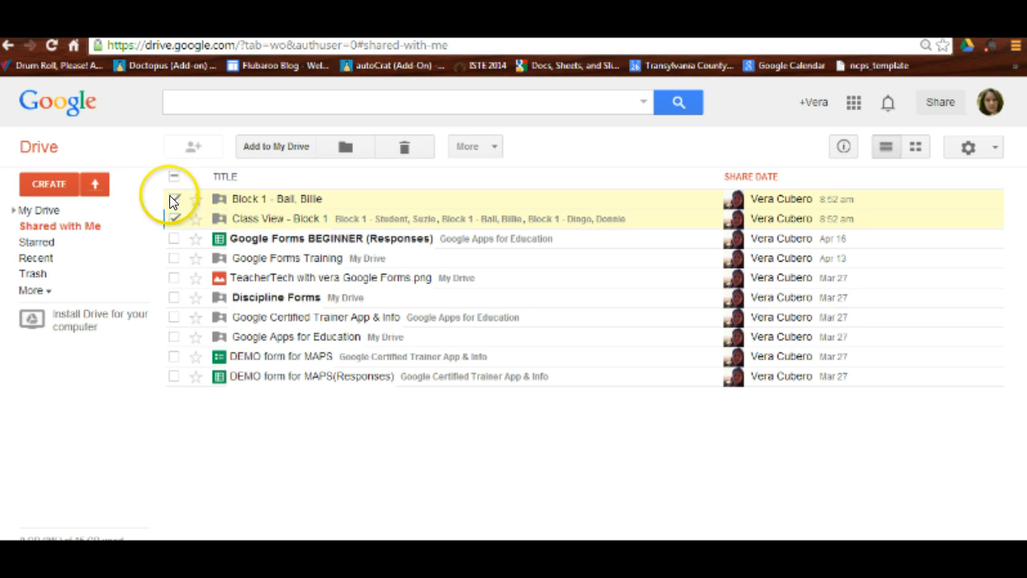
{"action": "left_click", "coordinate": [278, 147]}
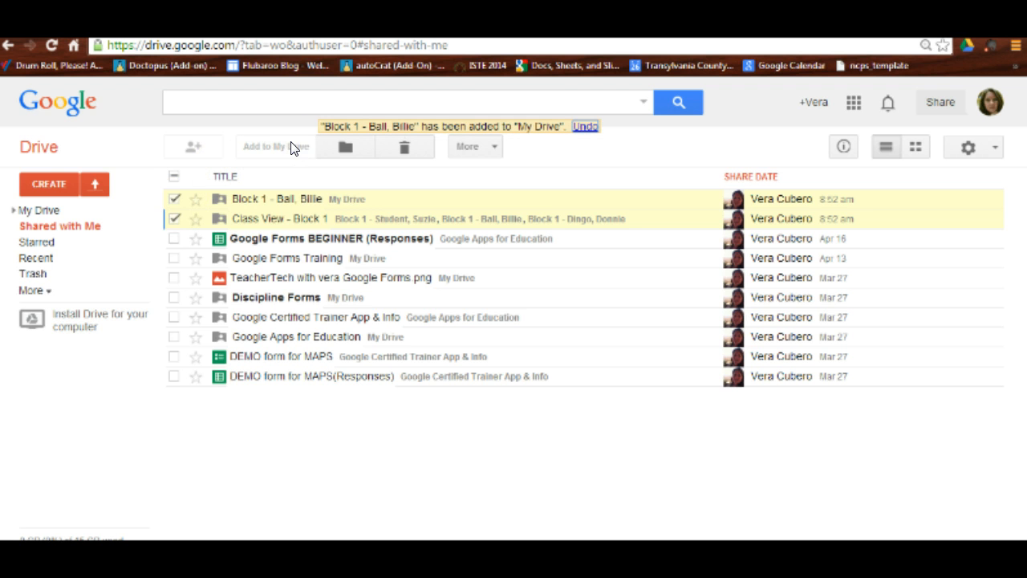
{"action": "left_click", "coordinate": [32, 212]}
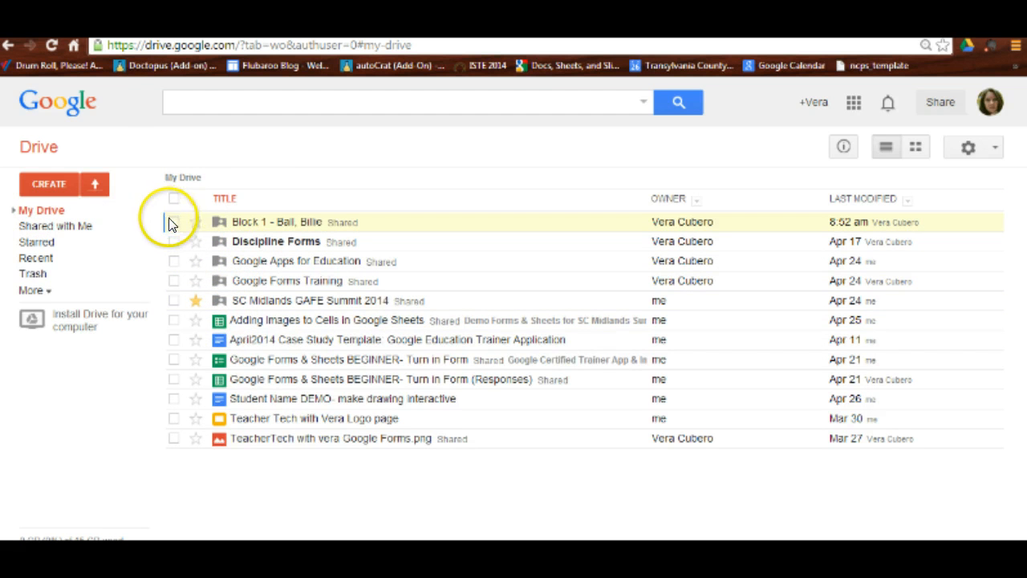
{"action": "left_click", "coordinate": [245, 225]}
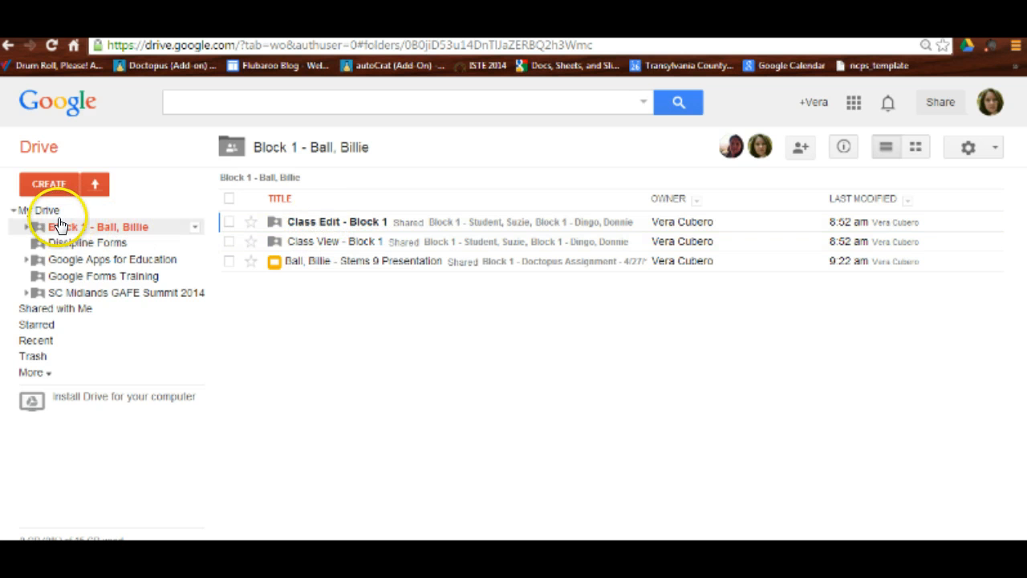
Switch back to the teacher's Drive and examine the student presentations in the Block 1 - Doctopus Assignment - 4/27/14 folder
{"action": "mouse_move", "coordinate": [113, 538]}
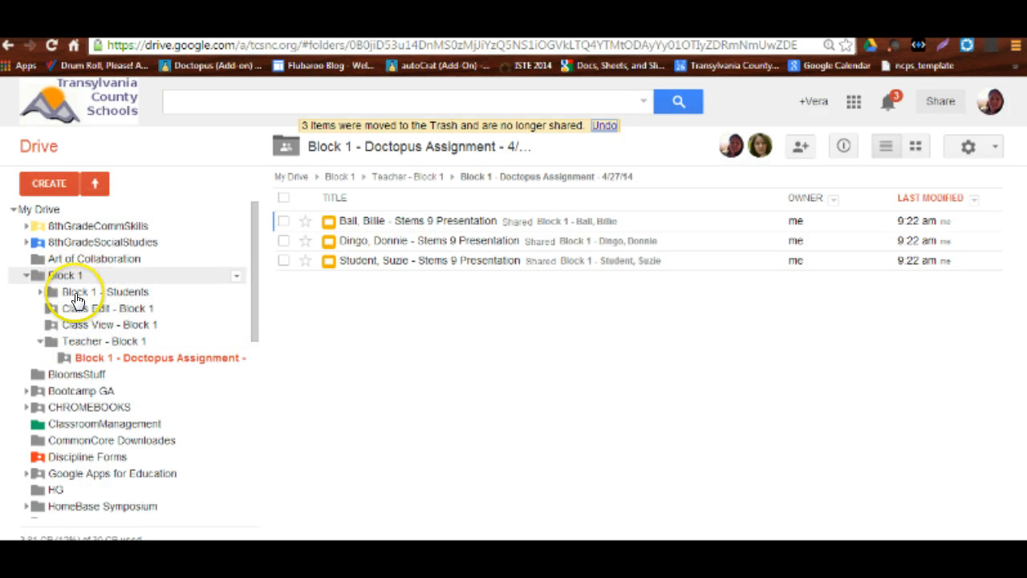
{"action": "left_click", "coordinate": [159, 361]}
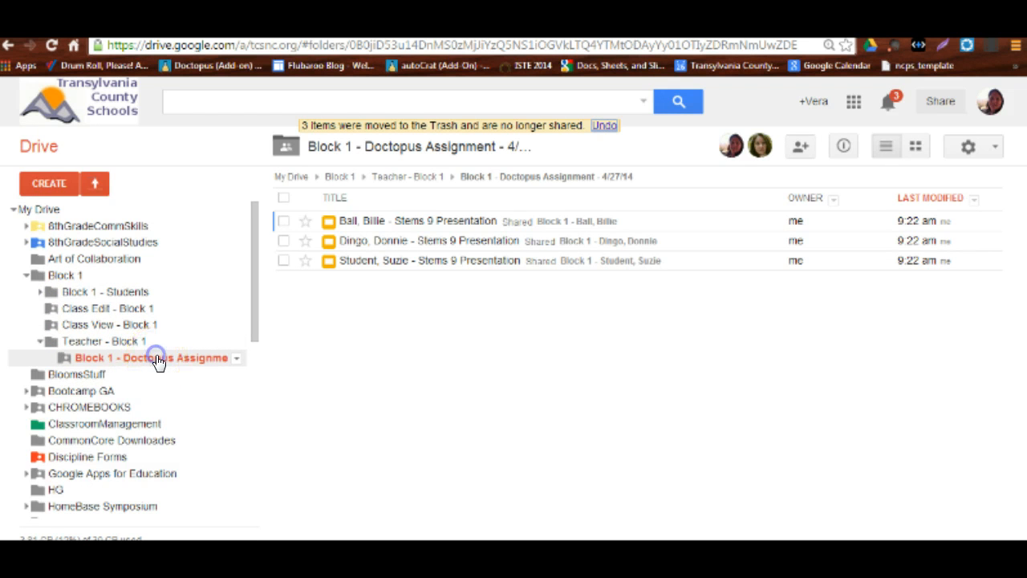
{"action": "left_click", "coordinate": [412, 224]}
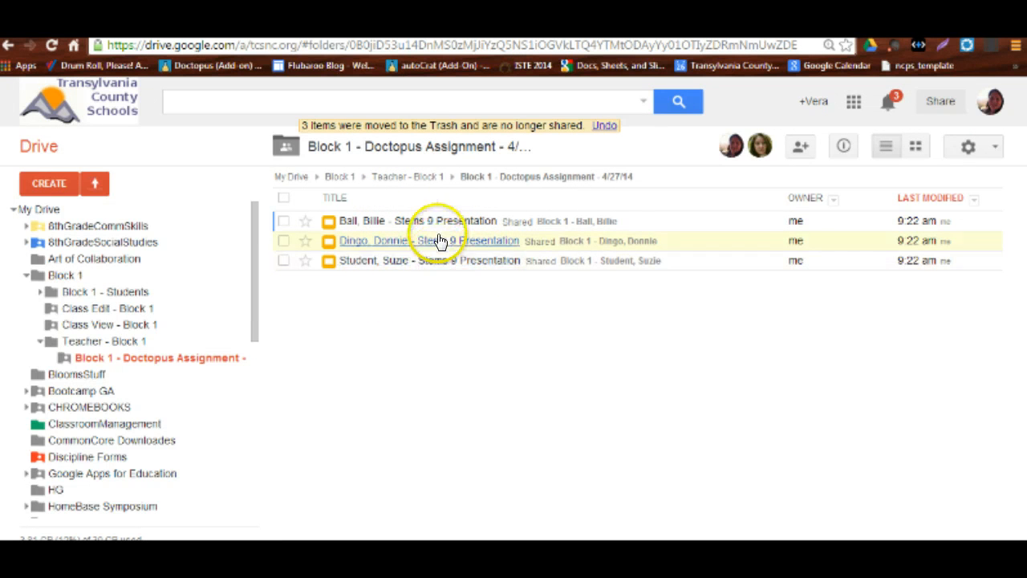
Open the Doctopus Add-On Demo Roster spreadsheet from the Teacher - Block 1 folder and inspect the first student's file link
{"action": "left_click", "coordinate": [98, 343]}
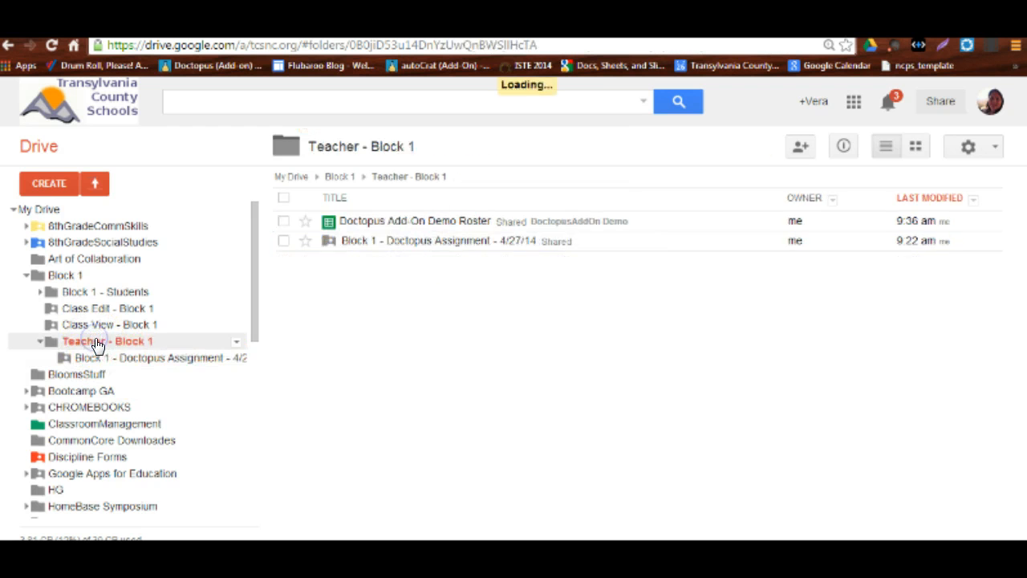
{"action": "left_click", "coordinate": [451, 223]}
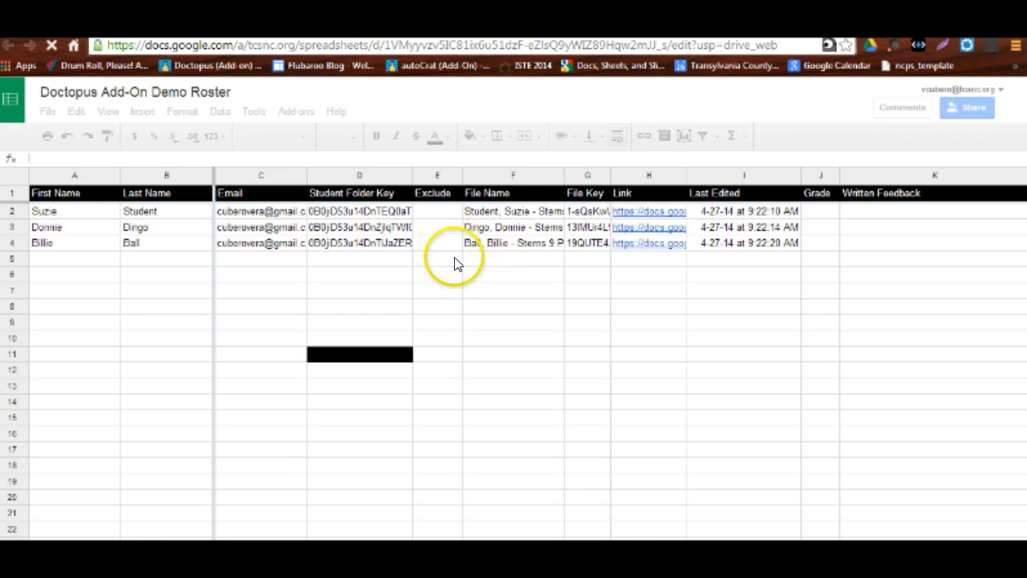
{"action": "left_click", "coordinate": [631, 211]}
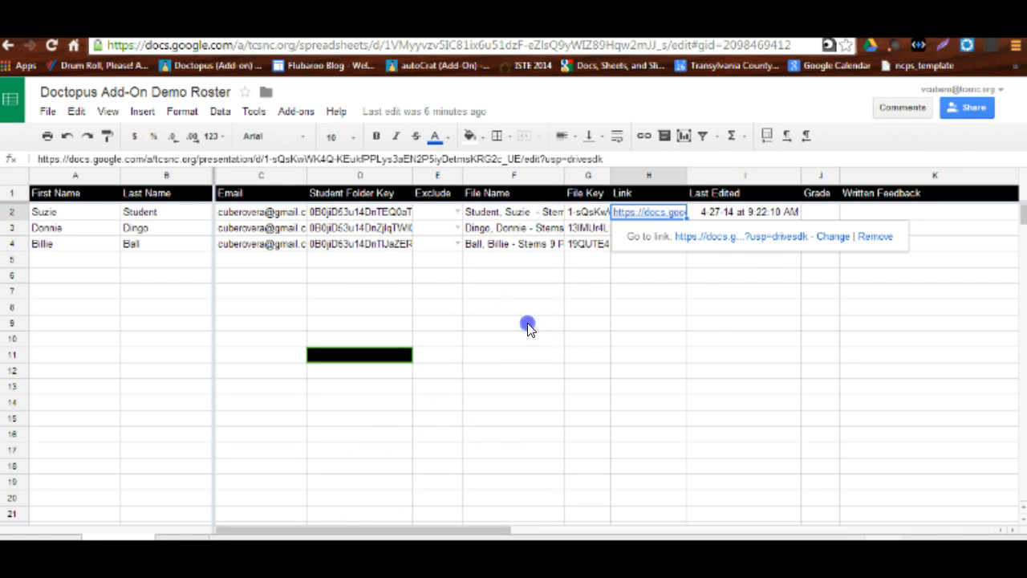
{"action": "left_click", "coordinate": [506, 324]}
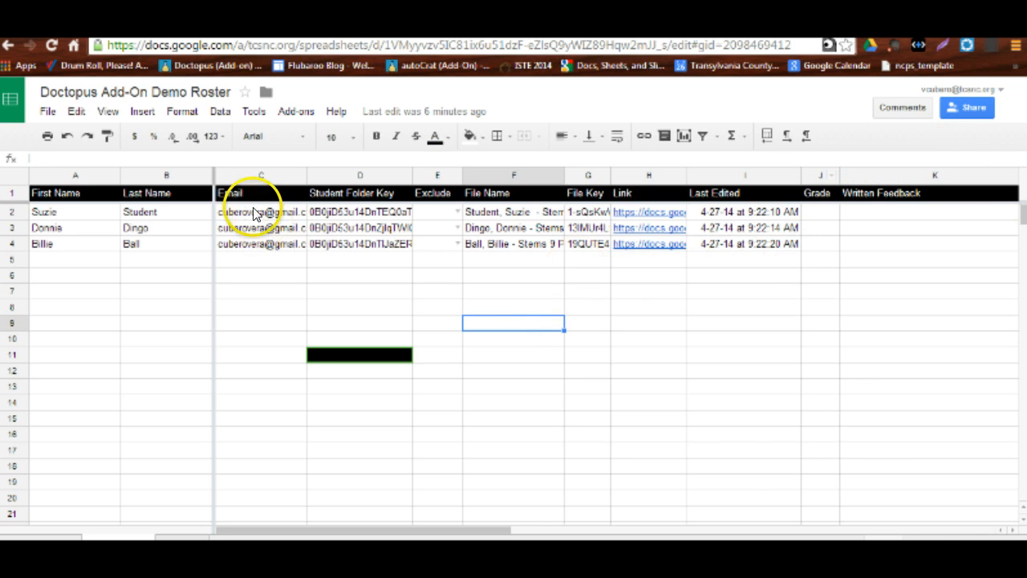
Launch the Doctopus add-on in the roster spreadsheet
{"action": "left_click", "coordinate": [295, 114]}
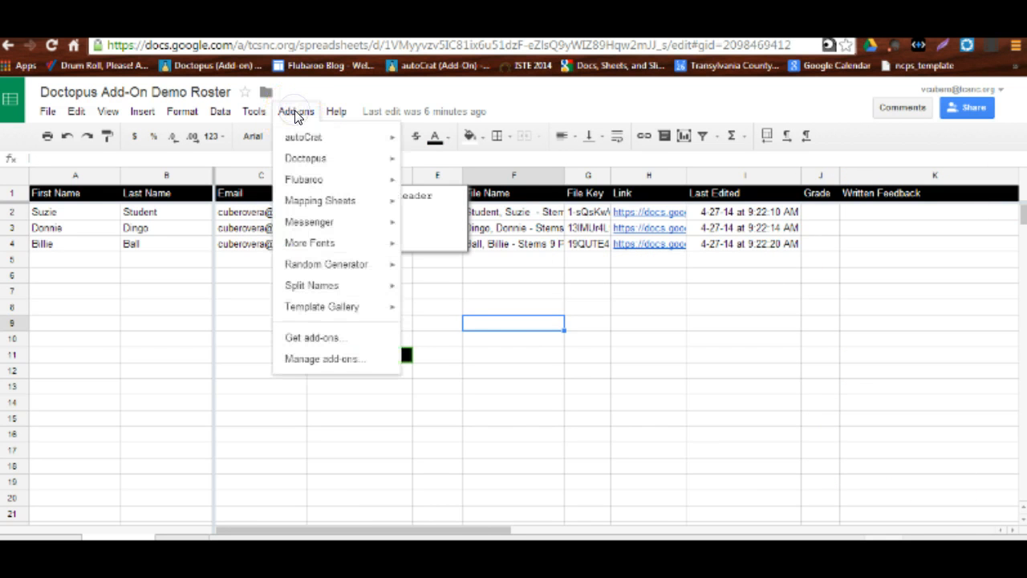
{"action": "mouse_move", "coordinate": [297, 162]}
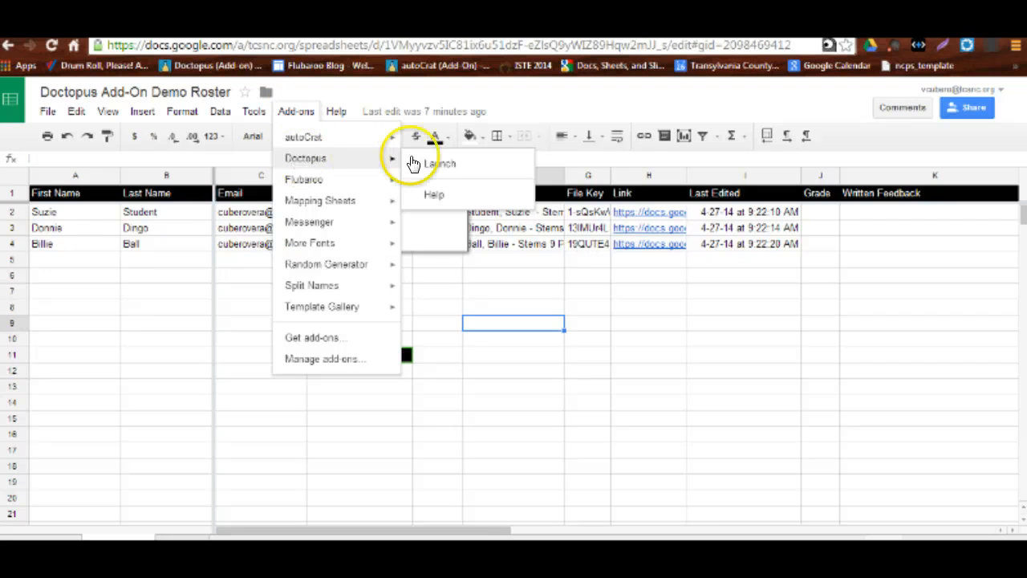
{"action": "left_click", "coordinate": [453, 165]}
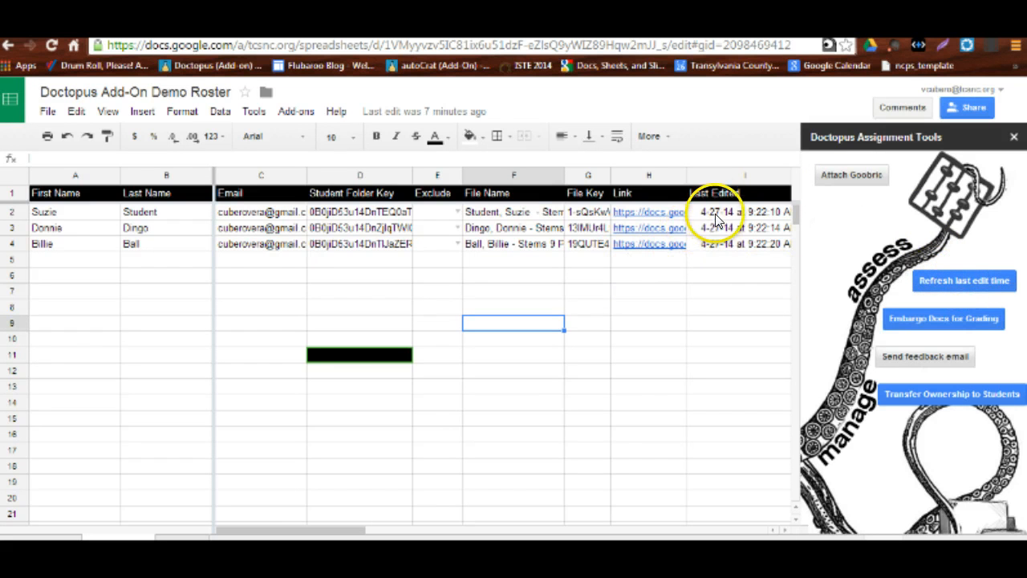
Refresh the last edit times of the student files with Doctopus
{"action": "left_click", "coordinate": [287, 531]}
{"action": "left_click_drag", "start_coordinate": [287, 531], "coordinate": [334, 529]}
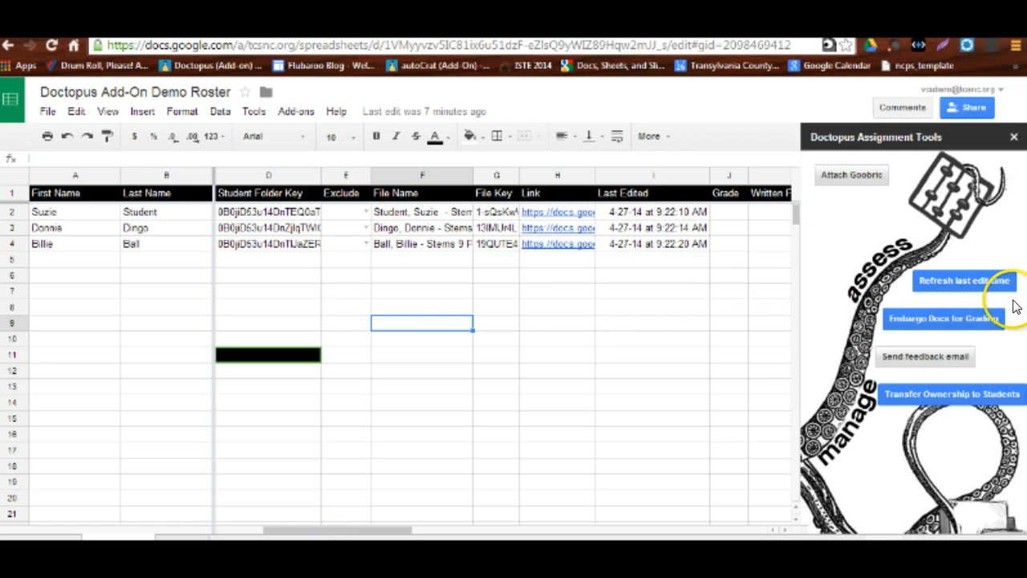
{"action": "left_click", "coordinate": [968, 280]}
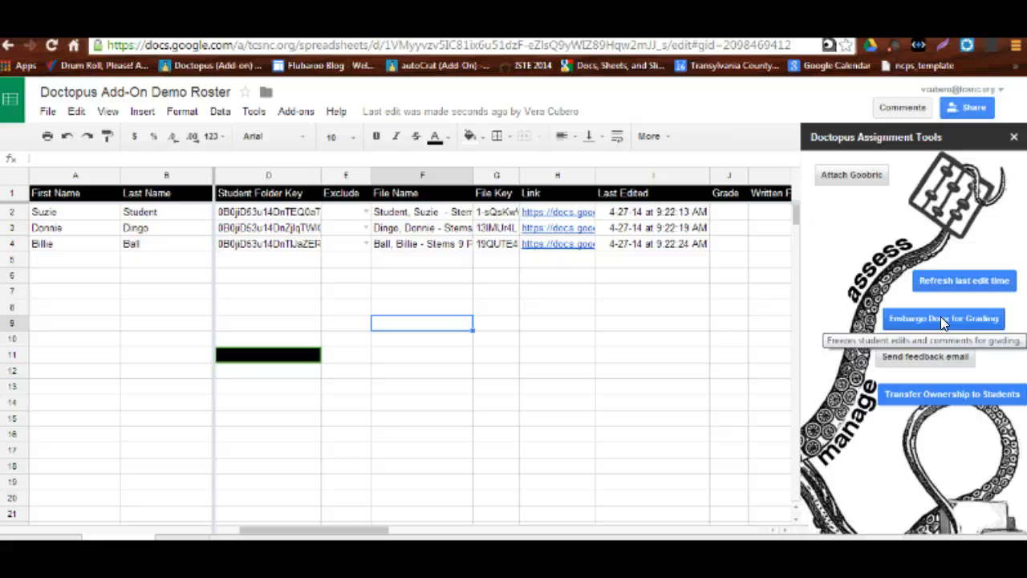
Embargo the student docs for grading and unembargo them for revision
{"action": "left_click", "coordinate": [940, 319]}
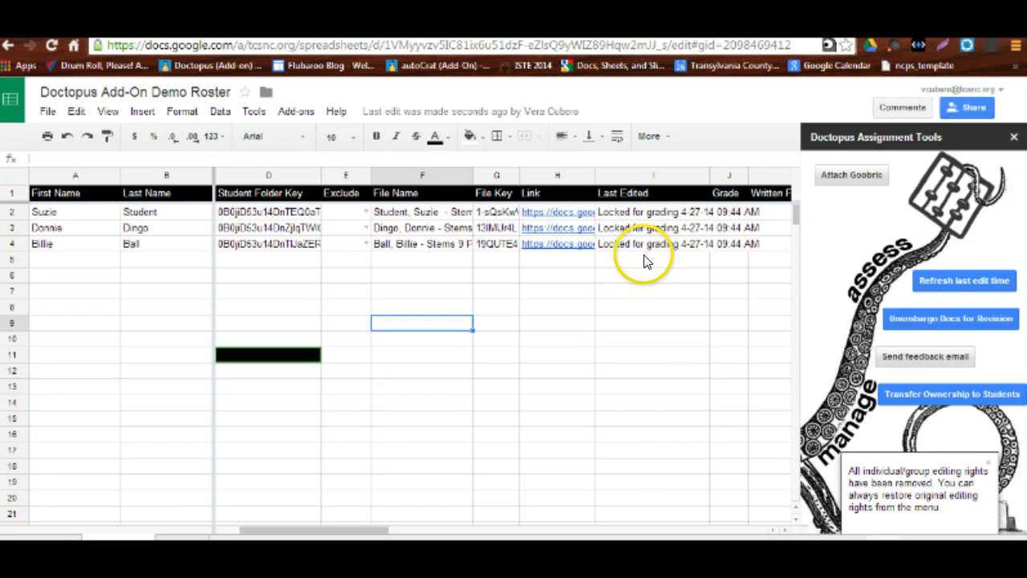
{"action": "left_click", "coordinate": [971, 318]}
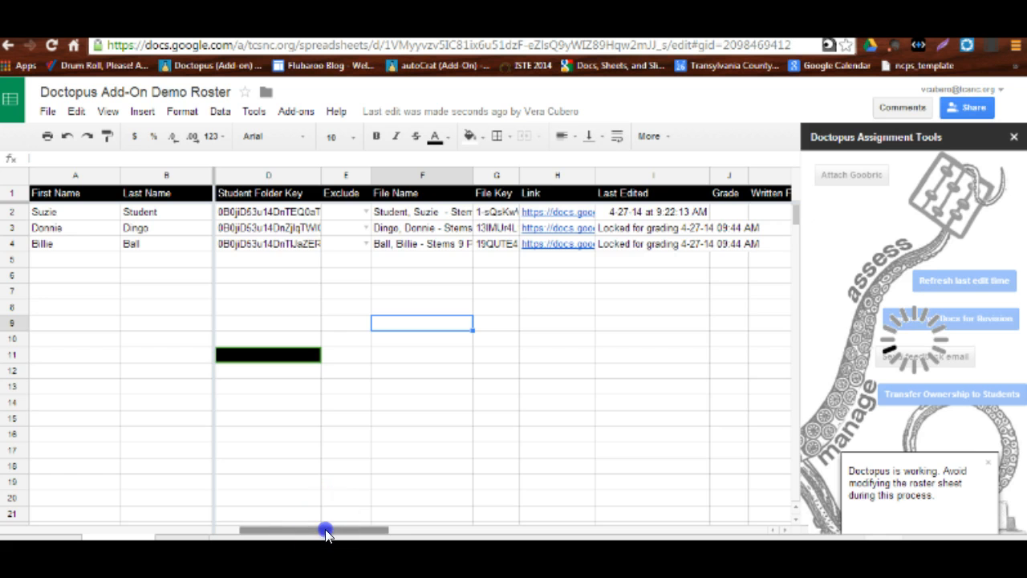
Select the first student's Grade cell, and review the feedback email's recipient, subject and body without sending it
{"action": "left_click_drag", "start_coordinate": [326, 530], "coordinate": [391, 520]}
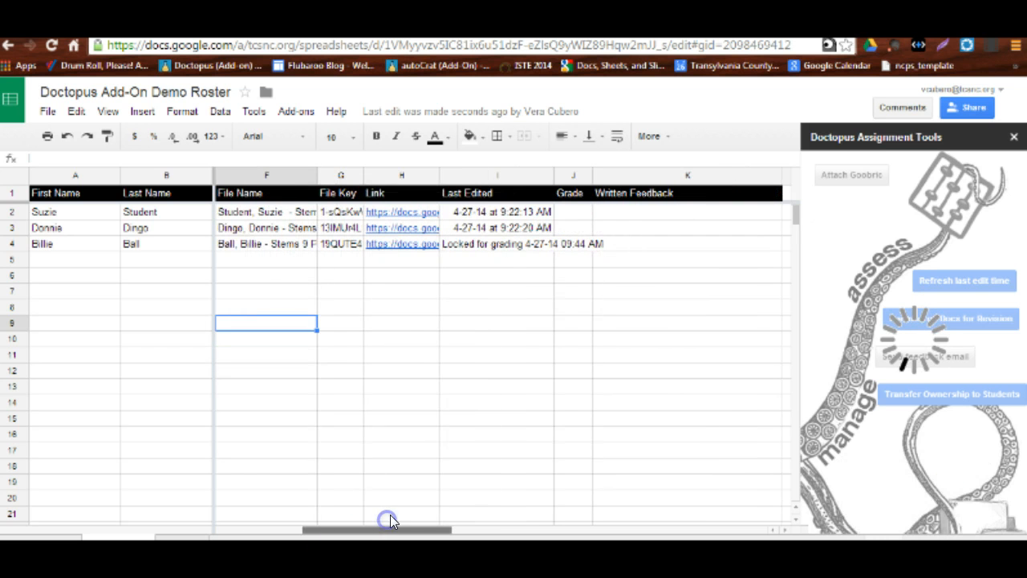
{"action": "left_click", "coordinate": [572, 211]}
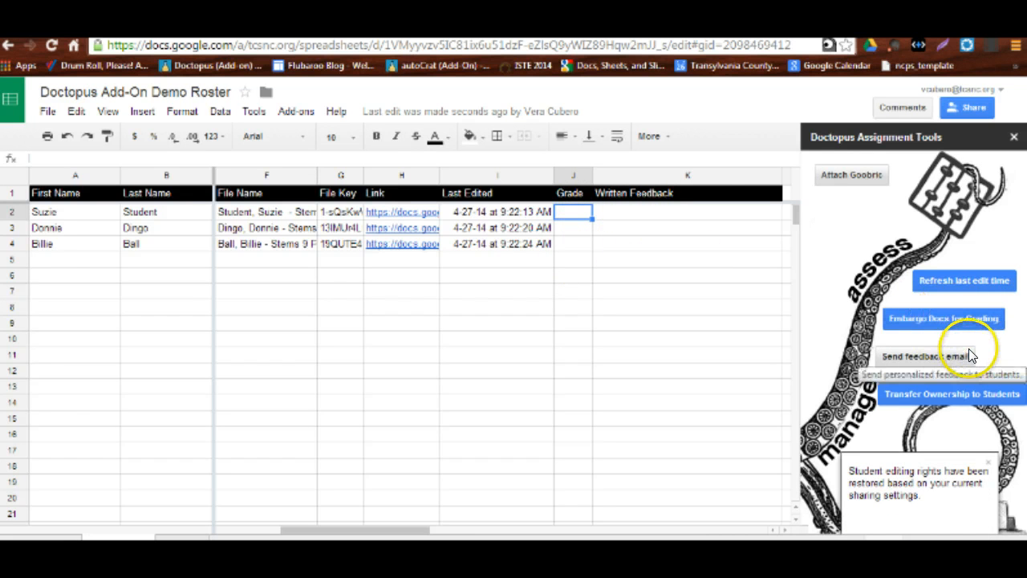
{"action": "left_click", "coordinate": [928, 356]}
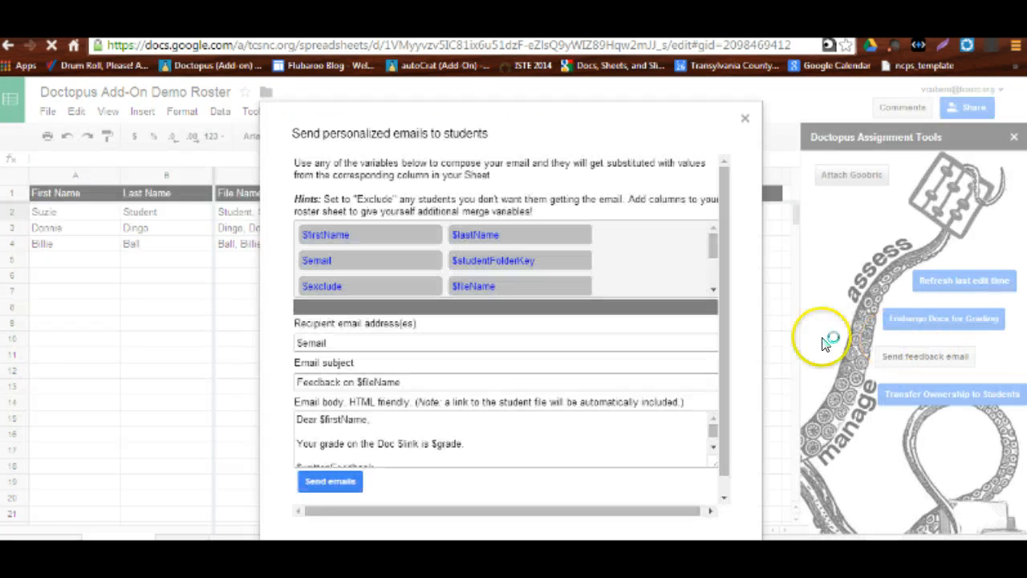
{"action": "left_click", "coordinate": [335, 343]}
{"action": "left_click", "coordinate": [409, 382]}
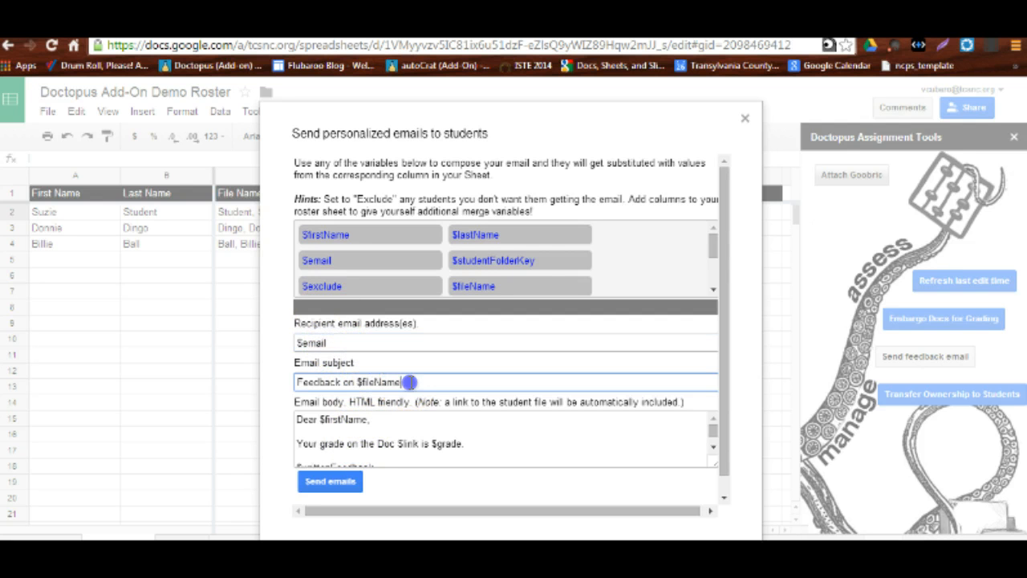
{"action": "left_click", "coordinate": [410, 421]}
{"action": "scroll", "coordinate": [481, 459], "scroll_direction": "down", "scroll_amount": 3}
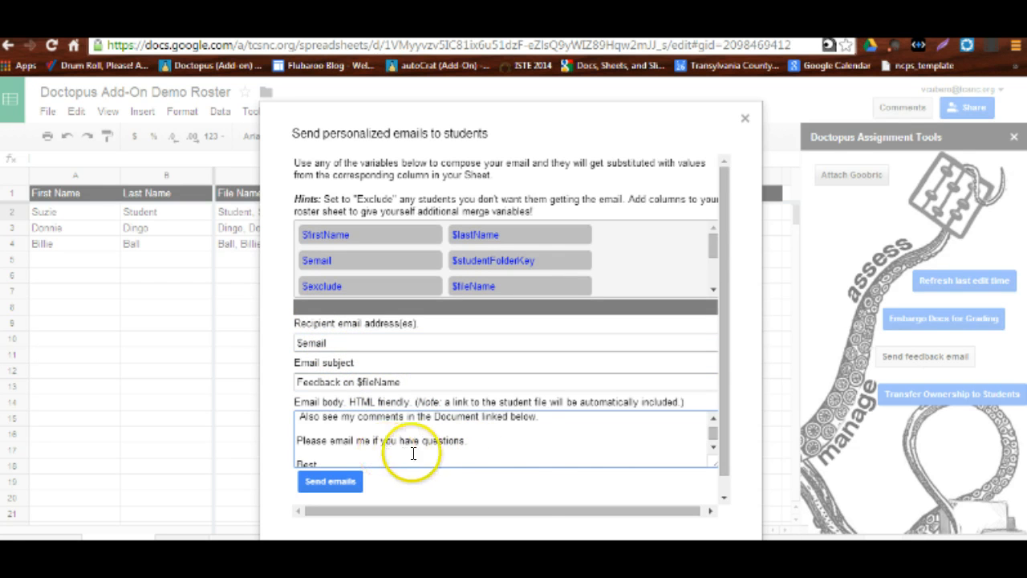
{"action": "left_click", "coordinate": [744, 119]}
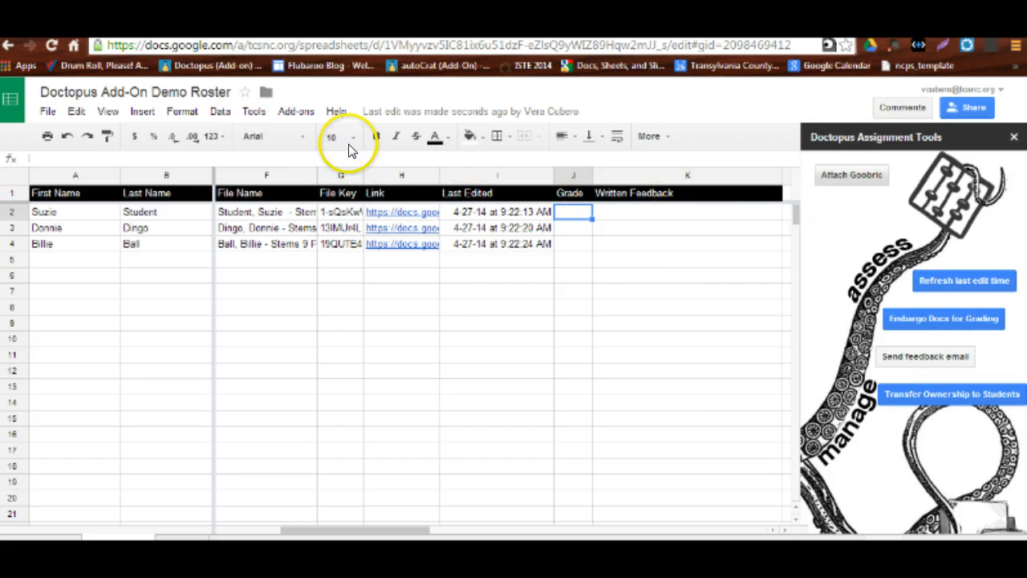
Open the Doctopus Assignment Tools Panel again for the roster spreadsheet
{"action": "left_click", "coordinate": [295, 110]}
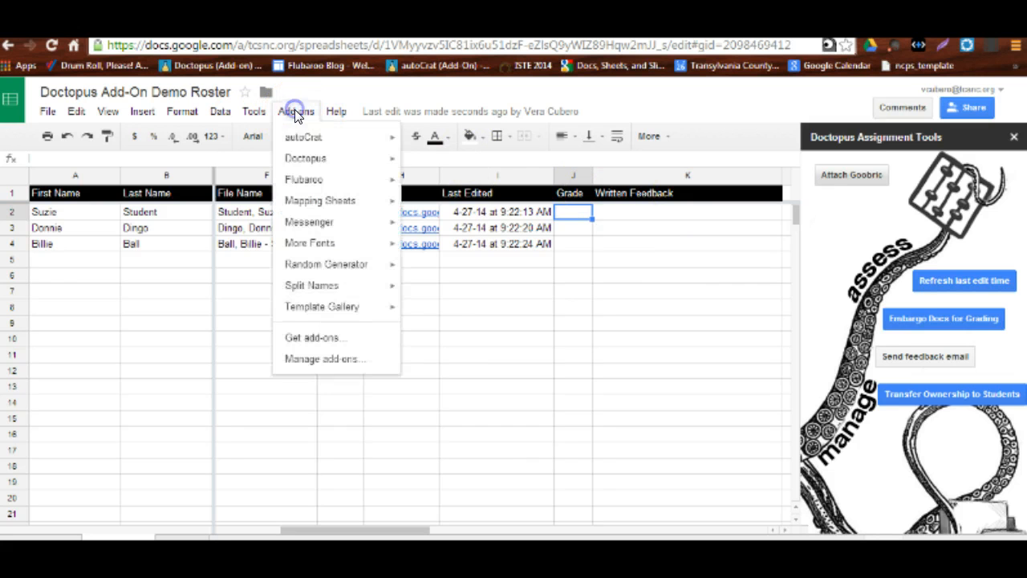
{"action": "left_click", "coordinate": [304, 155]}
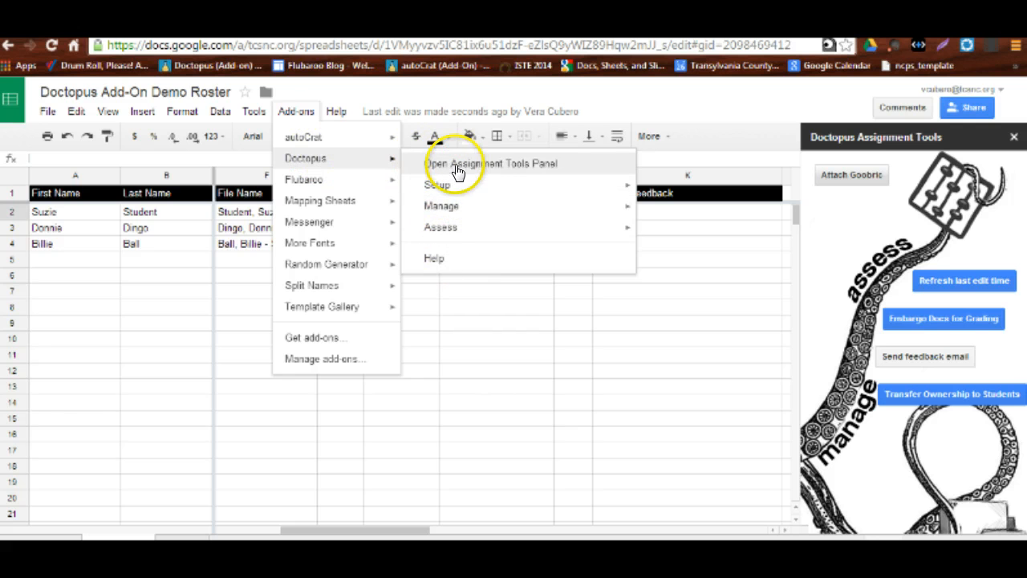
{"action": "left_click", "coordinate": [523, 165]}
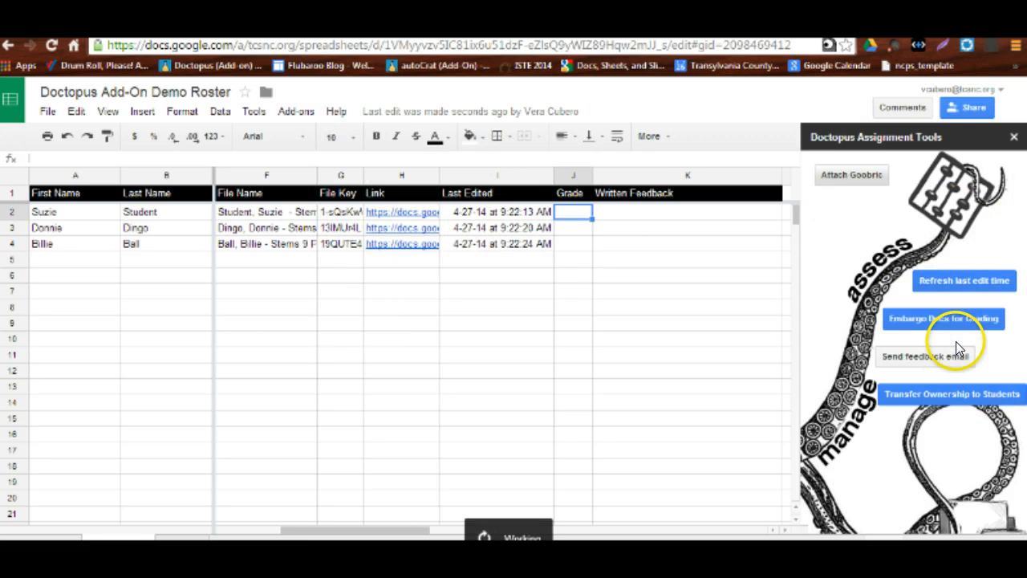
{"action": "left_click", "coordinate": [292, 112]}
{"action": "mouse_move", "coordinate": [302, 158]}
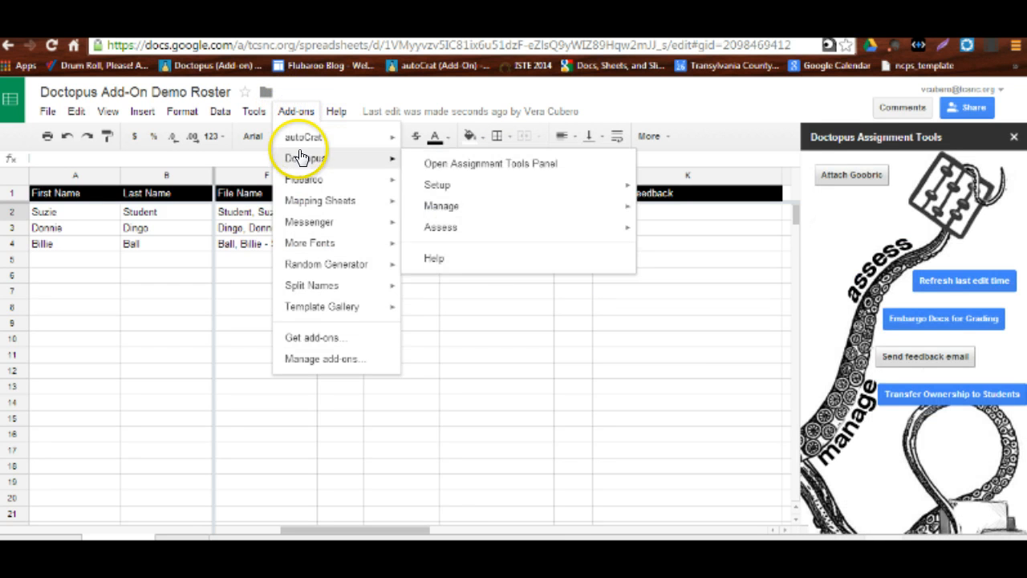
{"action": "mouse_move", "coordinate": [433, 184]}
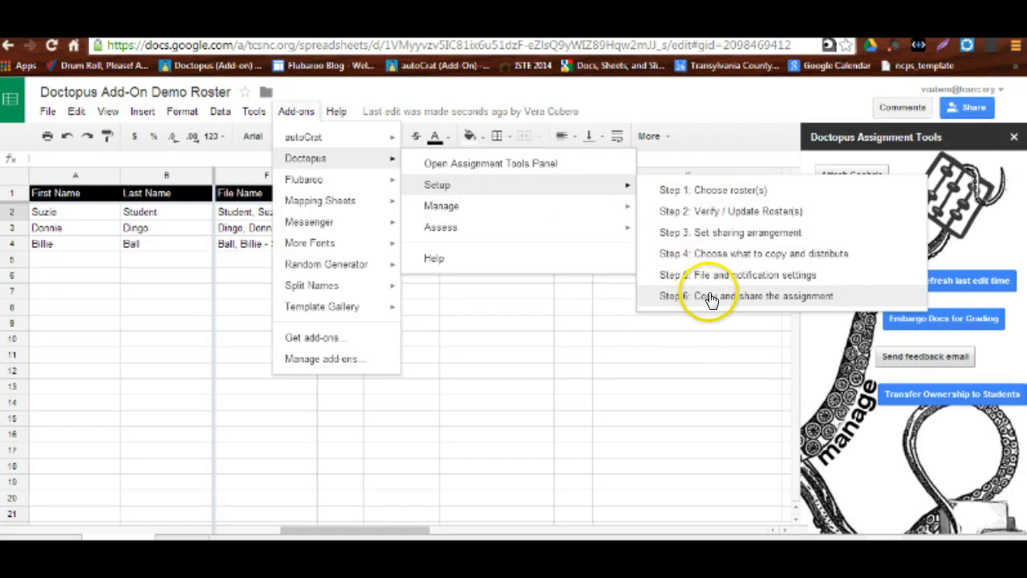
{"action": "left_click", "coordinate": [470, 207]}
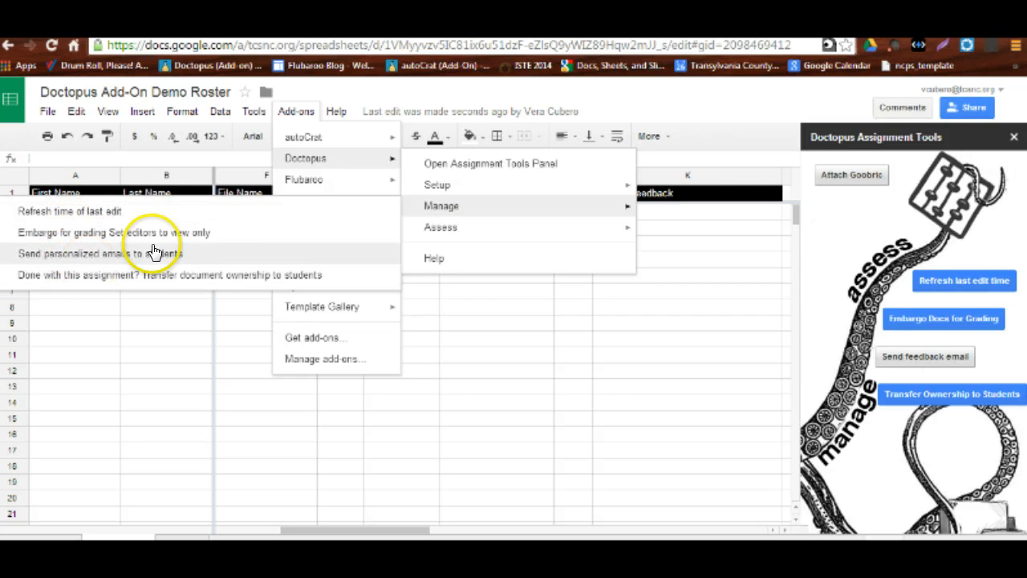
{"action": "mouse_move", "coordinate": [451, 233]}
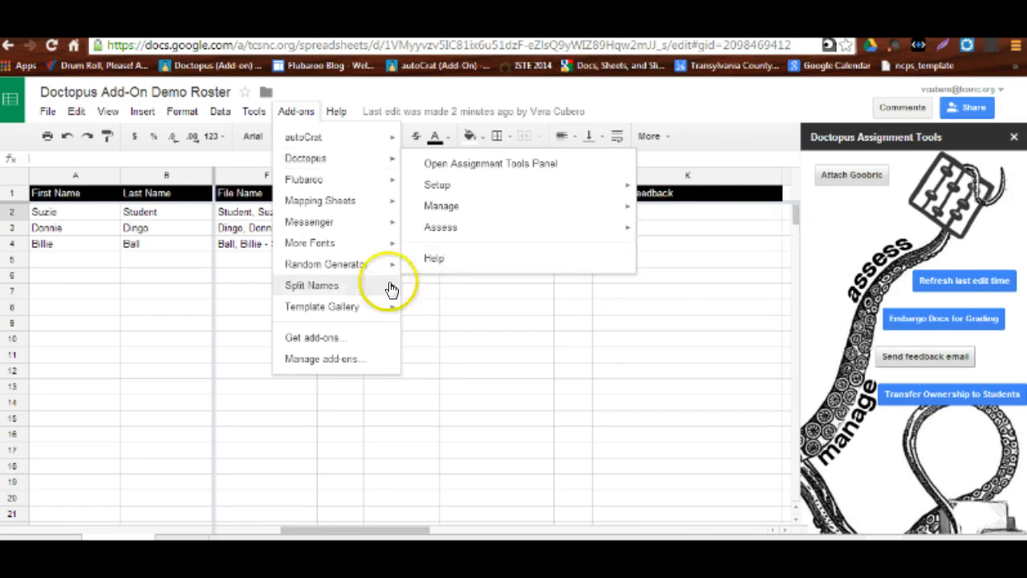
{"action": "mouse_move", "coordinate": [300, 135]}
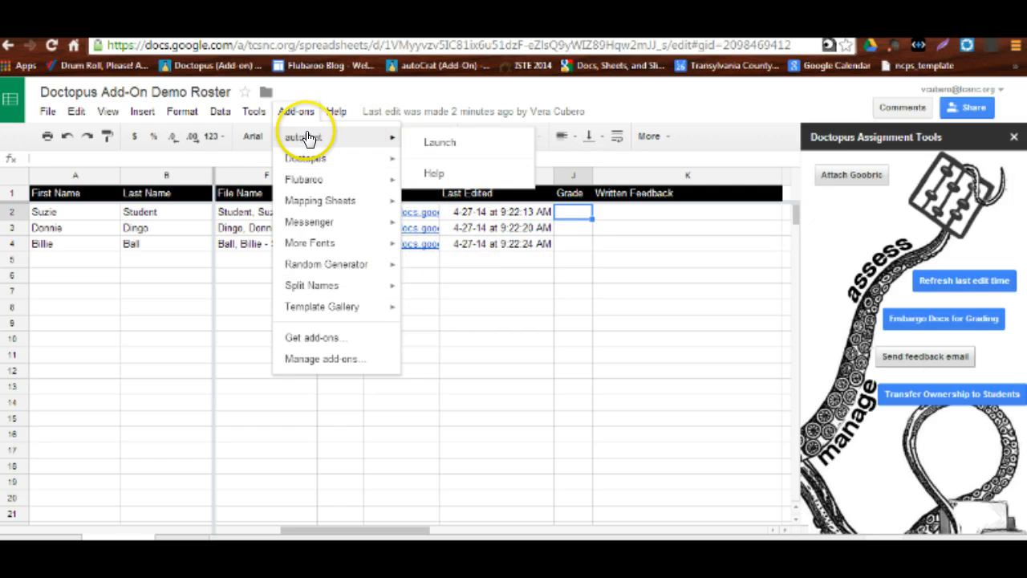